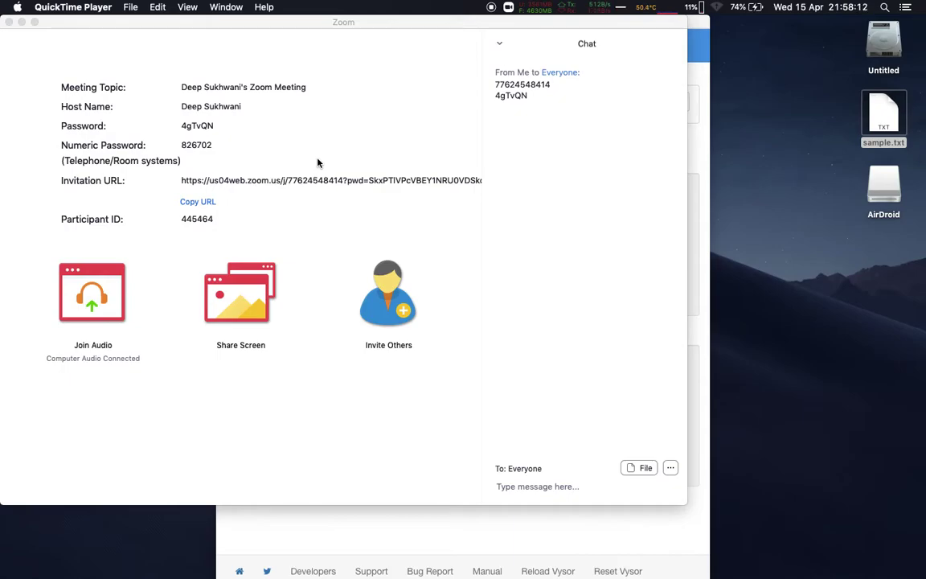
Step: Bring the meeting forward and check its security options, closing them unchanged
{"action": "left_click", "coordinate": [318, 163]}
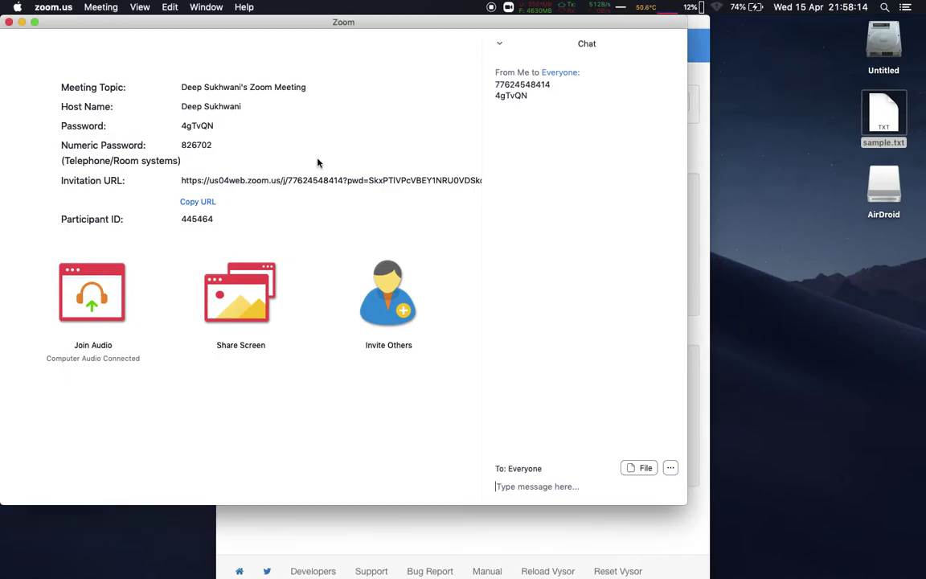
{"action": "left_click", "coordinate": [152, 481]}
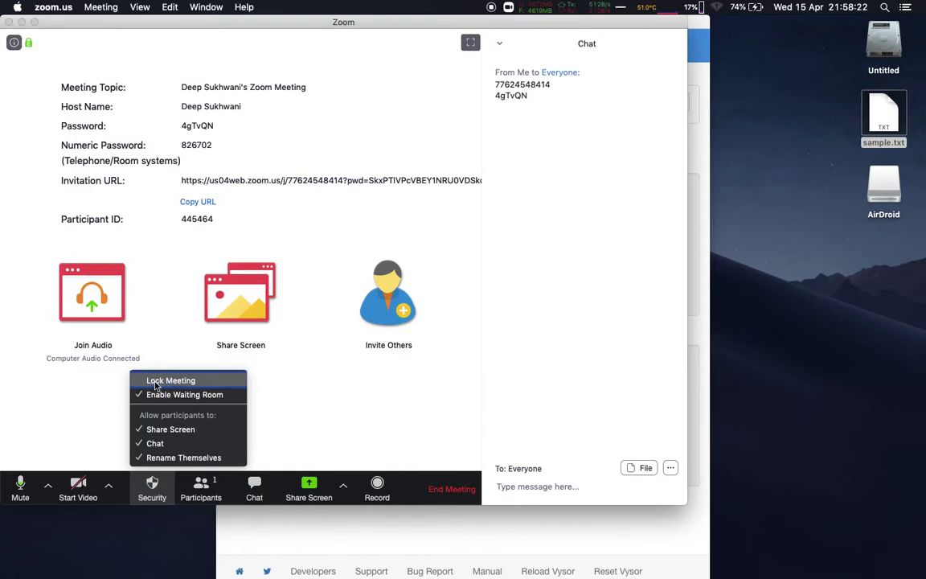
{"action": "left_click", "coordinate": [92, 390]}
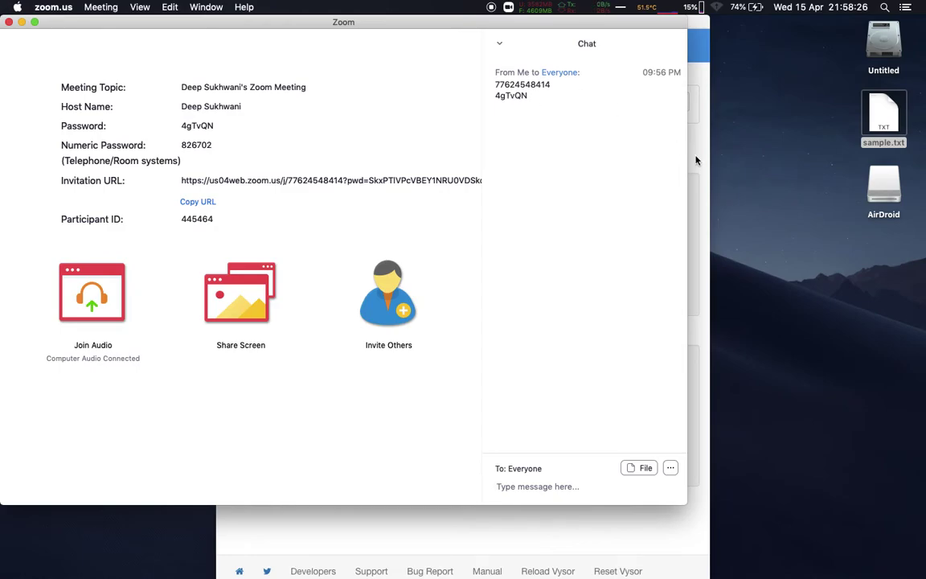
Step: Mirror the ONEPLUS A6000 in Vysor and place the mirror at the right screen edge
{"action": "left_click", "coordinate": [696, 180]}
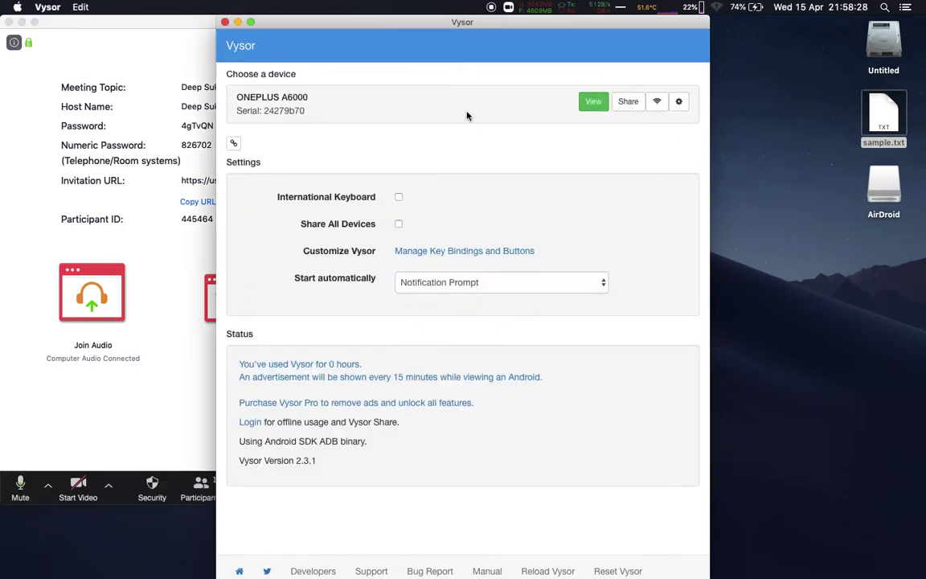
{"action": "left_click", "coordinate": [593, 103]}
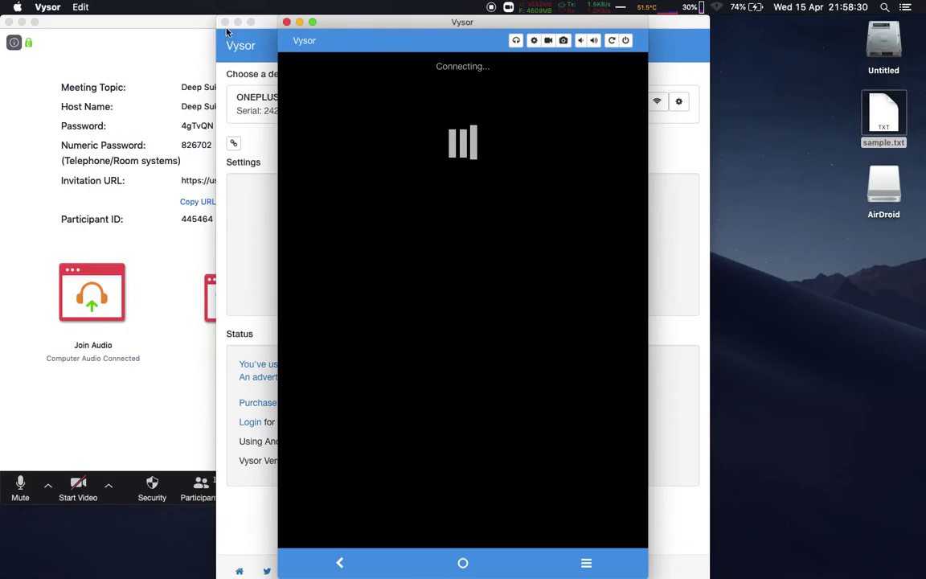
{"action": "left_click", "coordinate": [226, 23]}
{"action": "left_click_drag", "start_coordinate": [452, 24], "coordinate": [858, 26]}
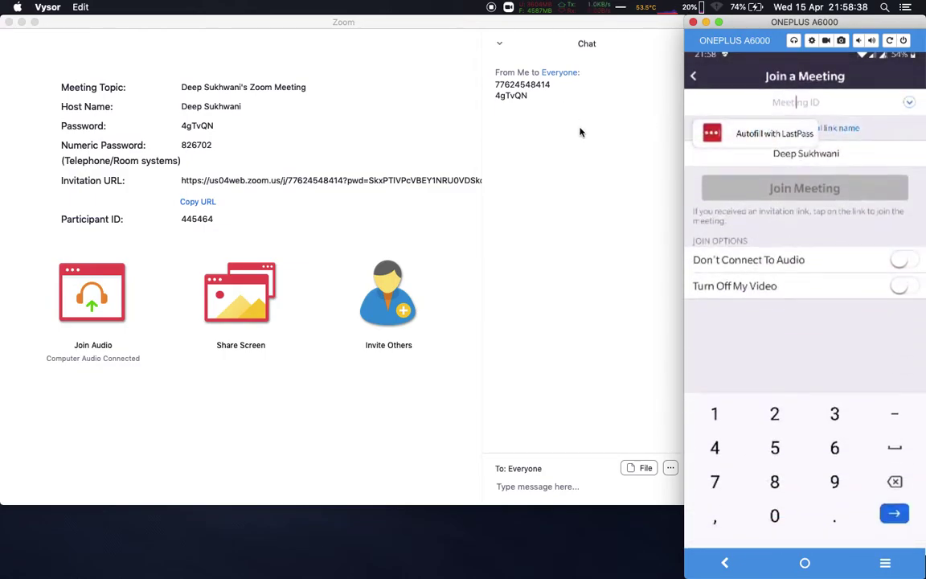
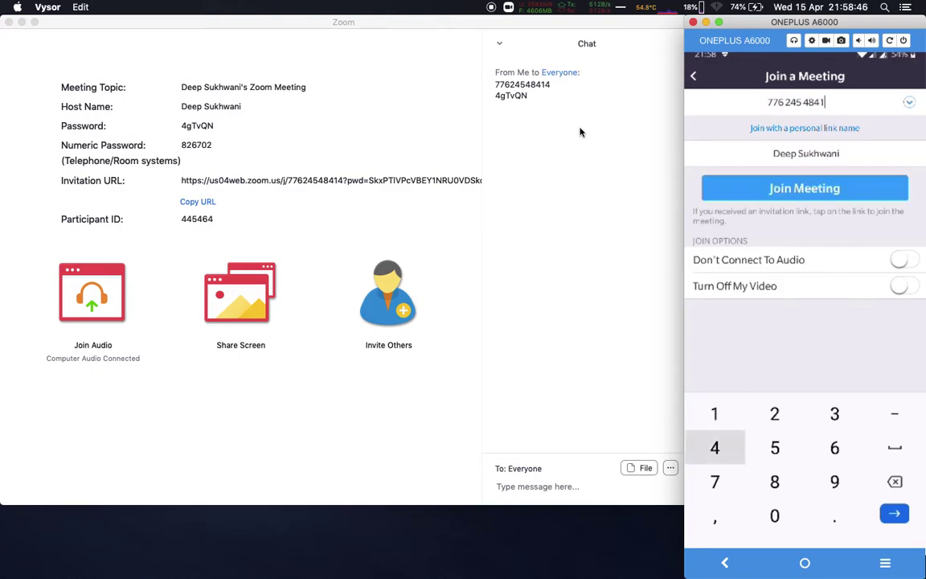
{"action": "key", "text": "Return"}
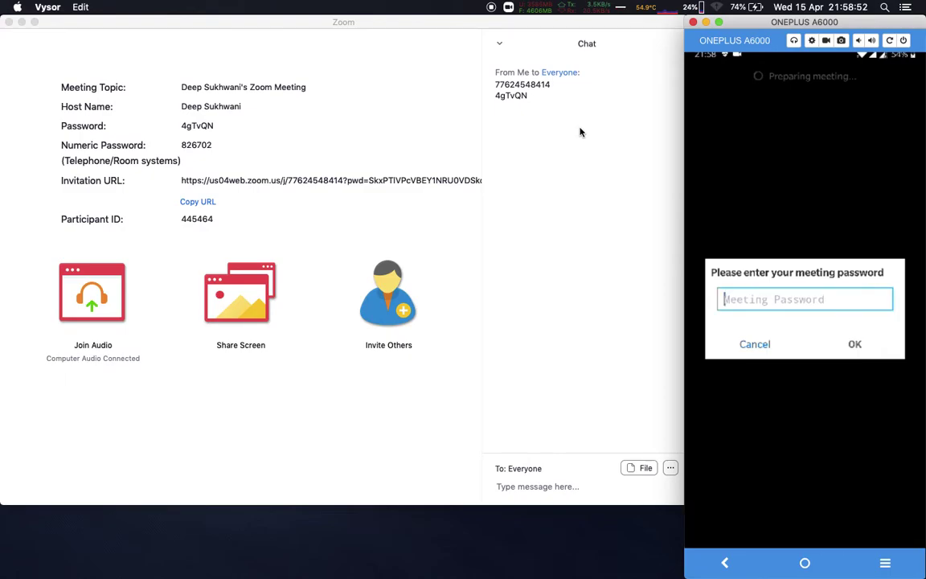
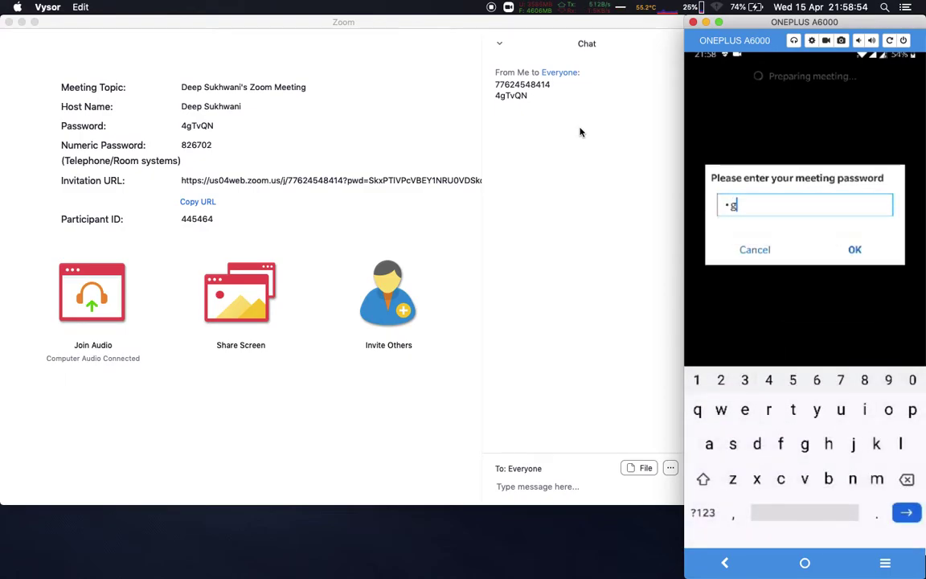
{"action": "key", "text": "Return"}
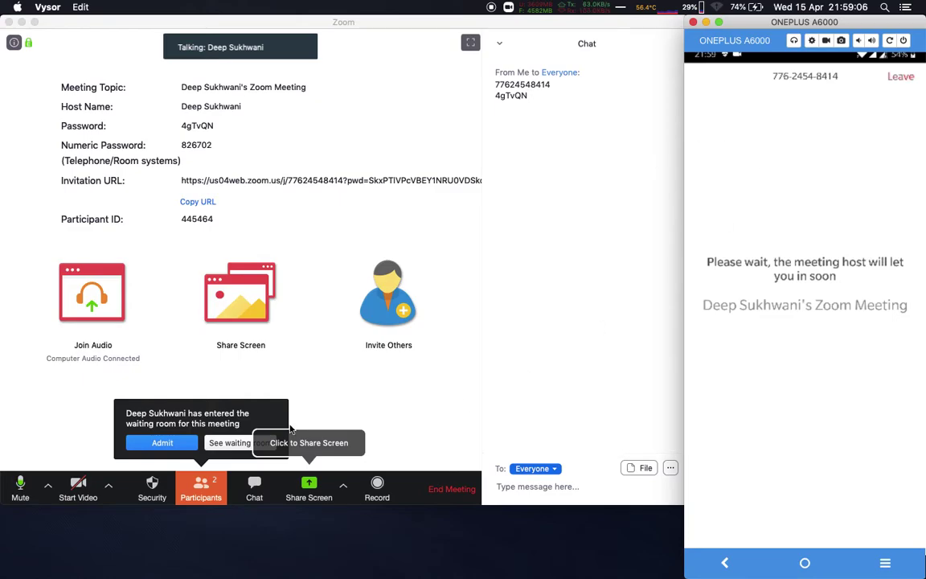
Step: Close the Invite dialog and admit the waiting phone from the Participants list
{"action": "left_click", "coordinate": [389, 293]}
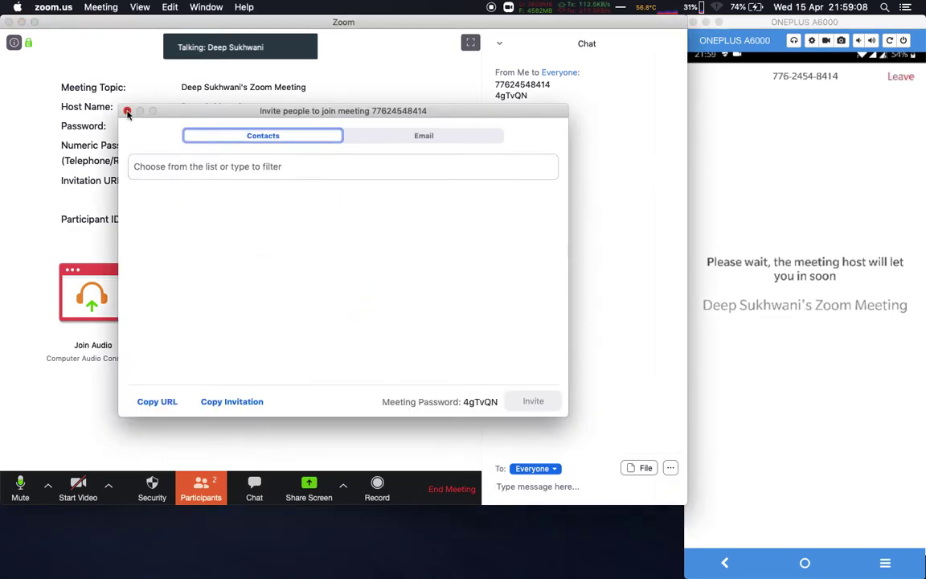
{"action": "left_click", "coordinate": [127, 111]}
{"action": "left_click", "coordinate": [200, 486]}
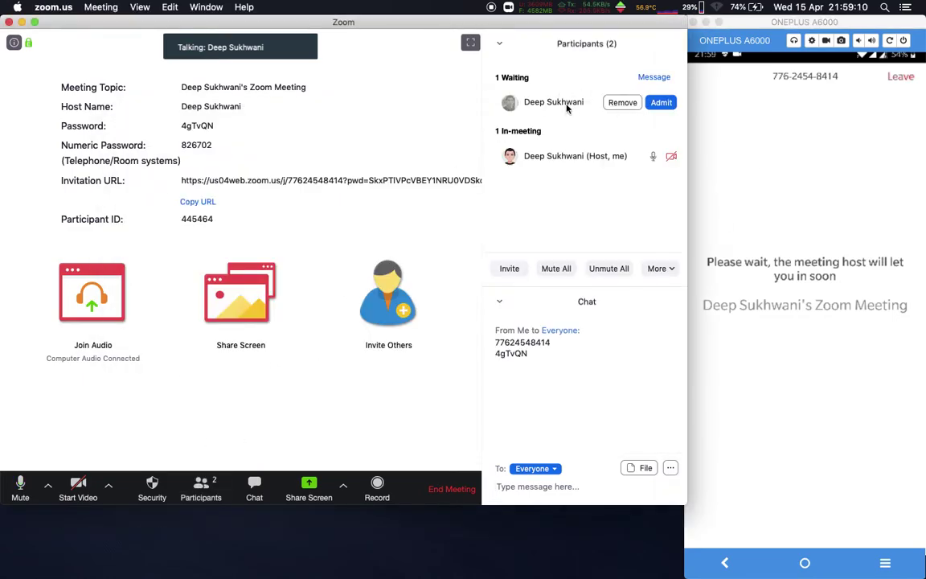
{"action": "left_click", "coordinate": [661, 102]}
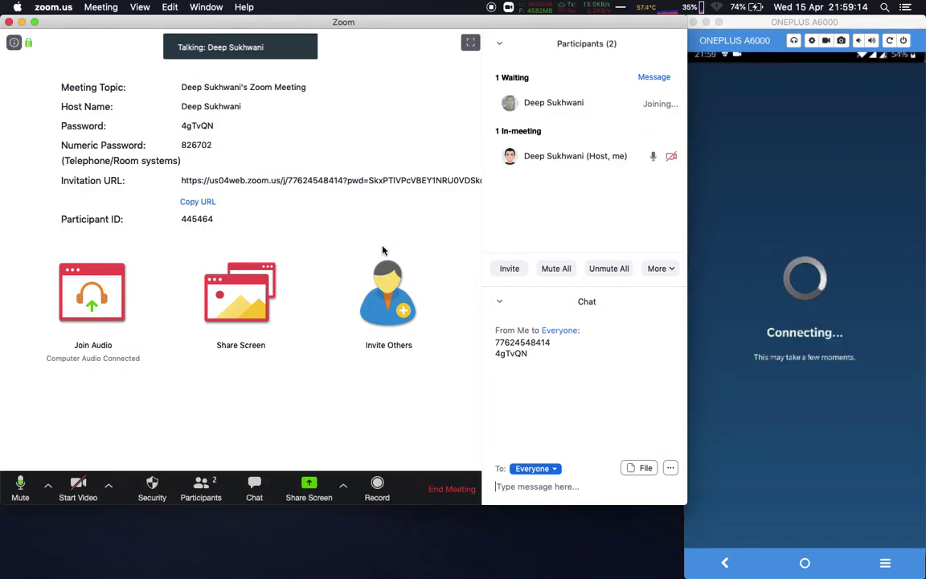
{"action": "left_click", "coordinate": [200, 487]}
{"action": "left_click", "coordinate": [197, 486]}
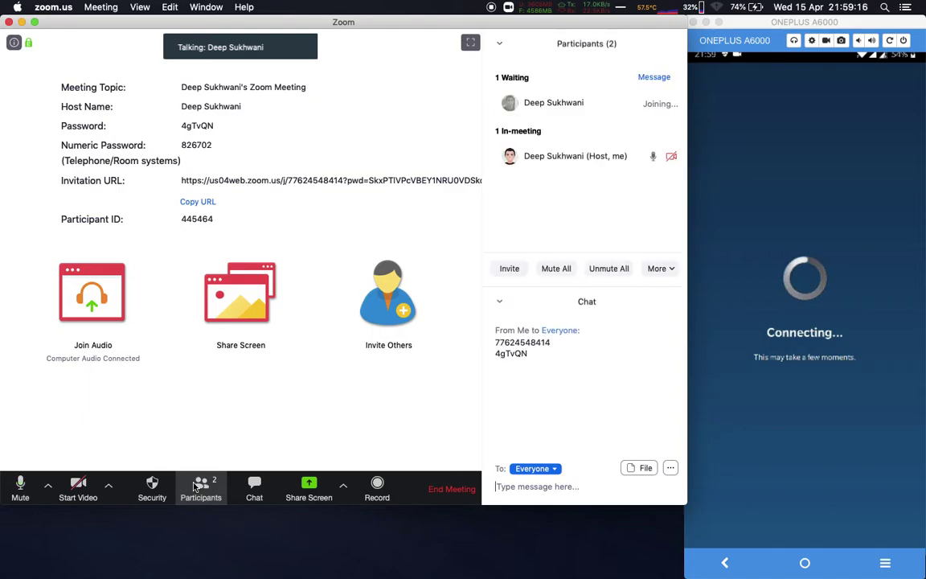
{"action": "left_click", "coordinate": [152, 486]}
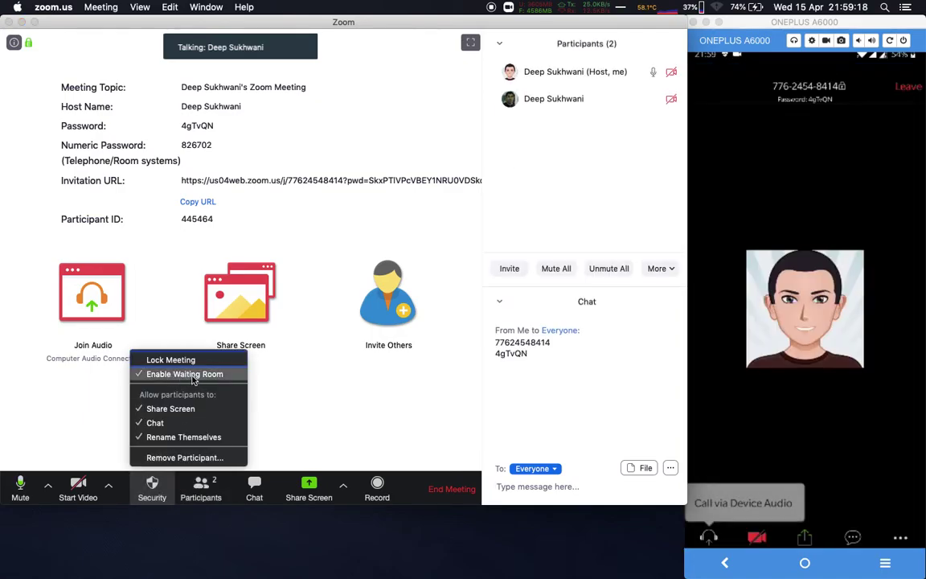
Step: Bring up the phone's meeting controls in the mirror and leave the meeting
{"action": "left_click", "coordinate": [764, 178]}
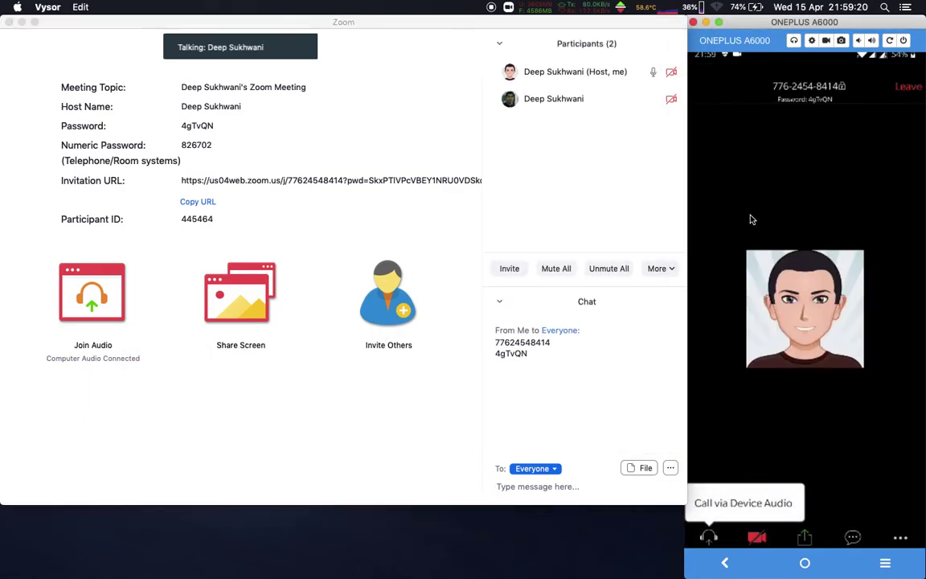
{"action": "left_click", "coordinate": [800, 189]}
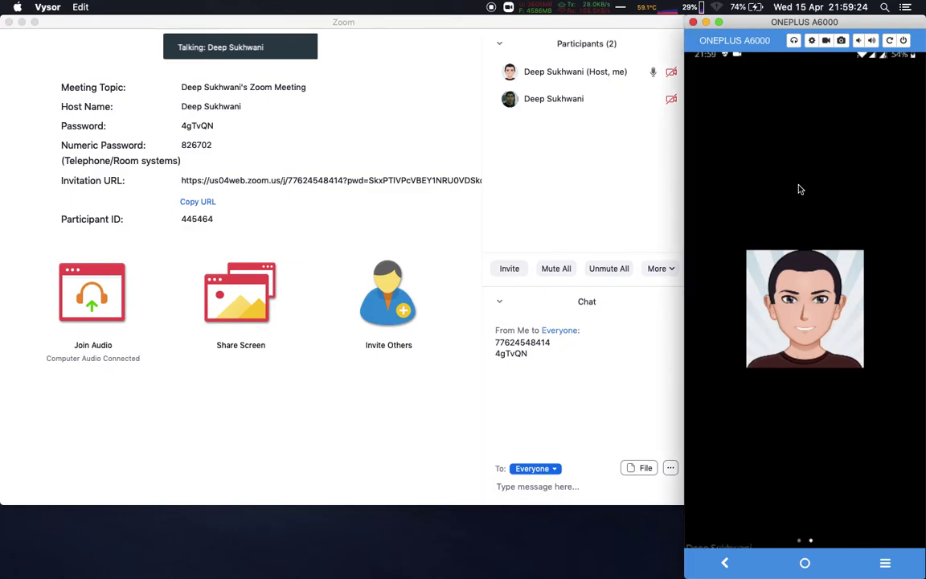
{"action": "left_click", "coordinate": [734, 184]}
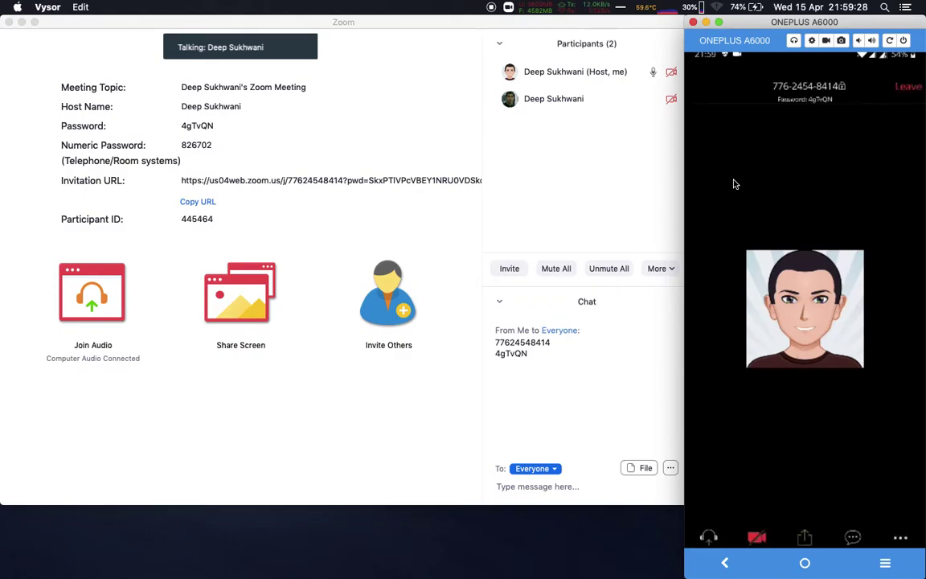
{"action": "left_click", "coordinate": [734, 184]}
{"action": "left_click", "coordinate": [734, 184]}
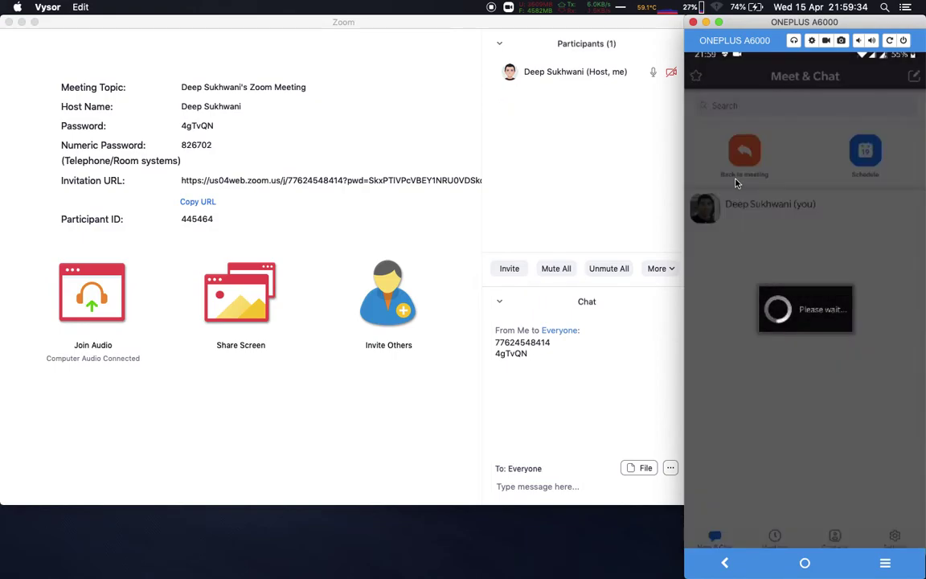
{"action": "left_click", "coordinate": [667, 147]}
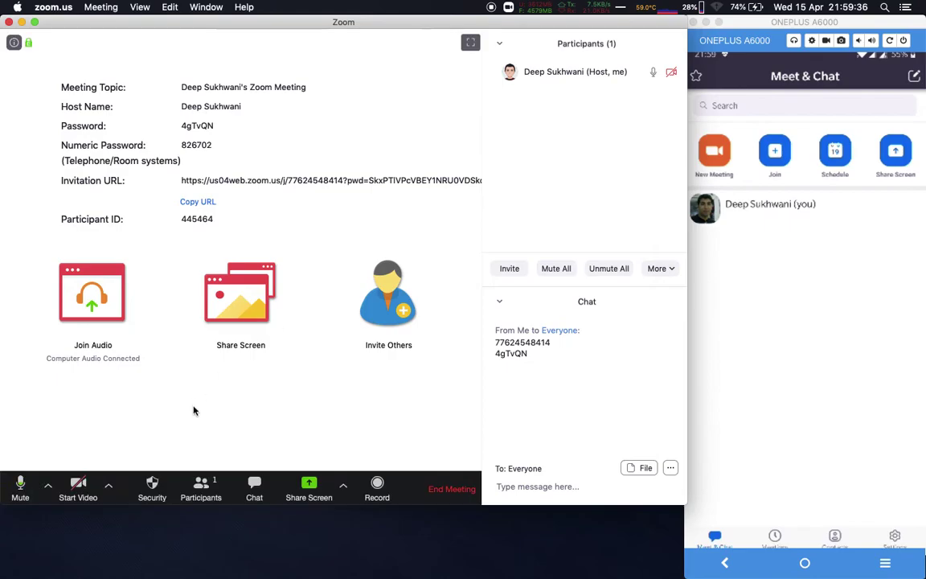
Step: Relaunch Zoom via Spotlight and return to the running meeting
{"action": "left_click", "coordinate": [152, 487]}
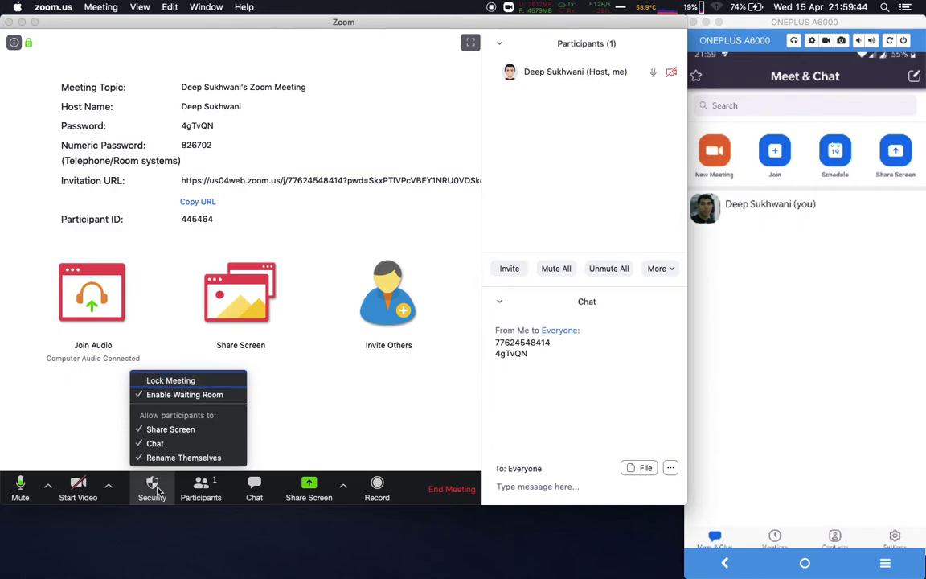
{"action": "left_click", "coordinate": [331, 402]}
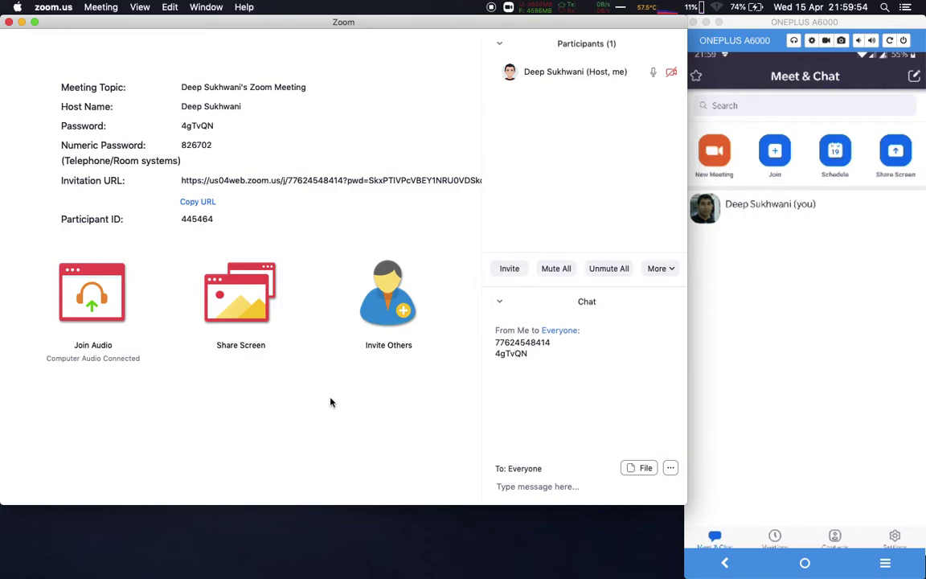
{"action": "key", "text": "super+space"}
{"action": "type", "text": "z"}
{"action": "key", "text": "Return"}
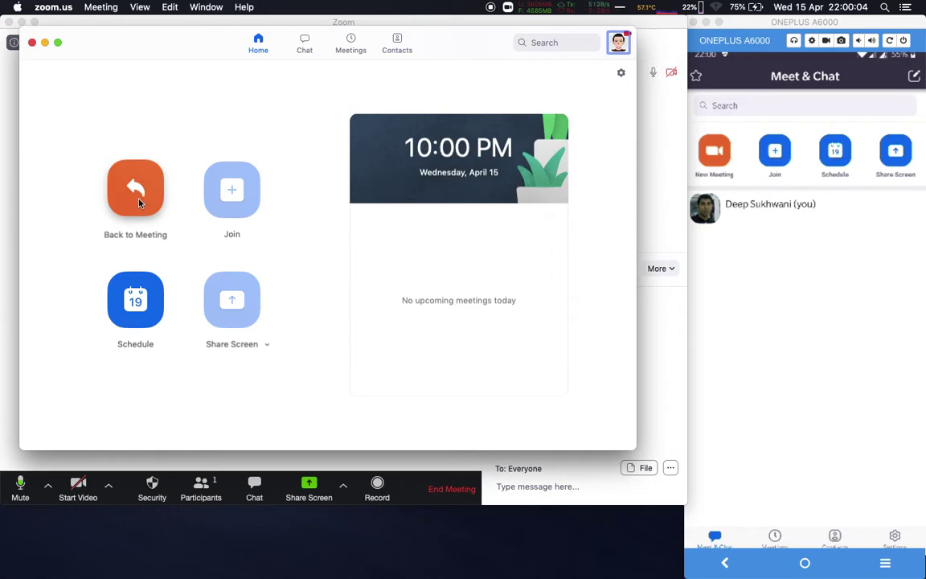
{"action": "left_click", "coordinate": [137, 201]}
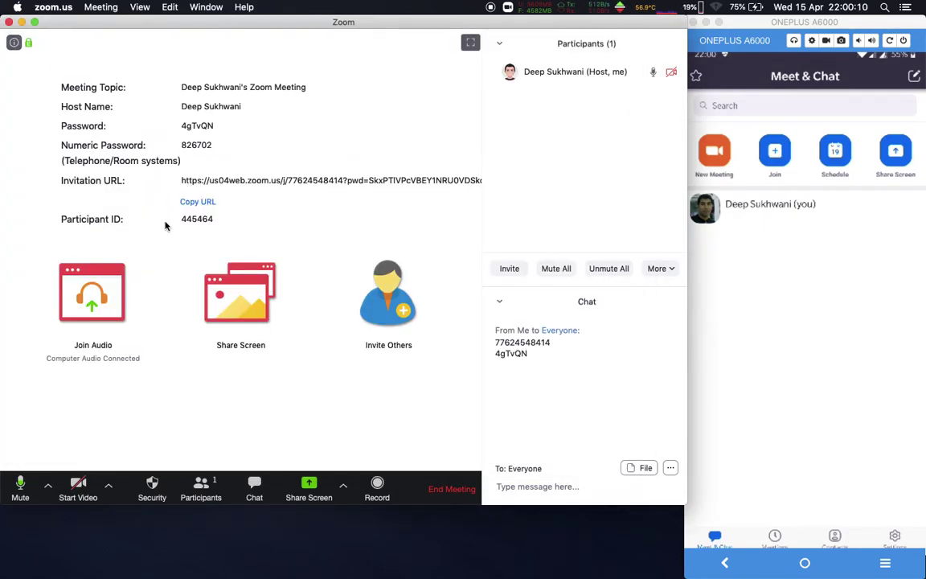
Step: Choose Lock Meeting from the Security menu
{"action": "mouse_move", "coordinate": [577, 61]}
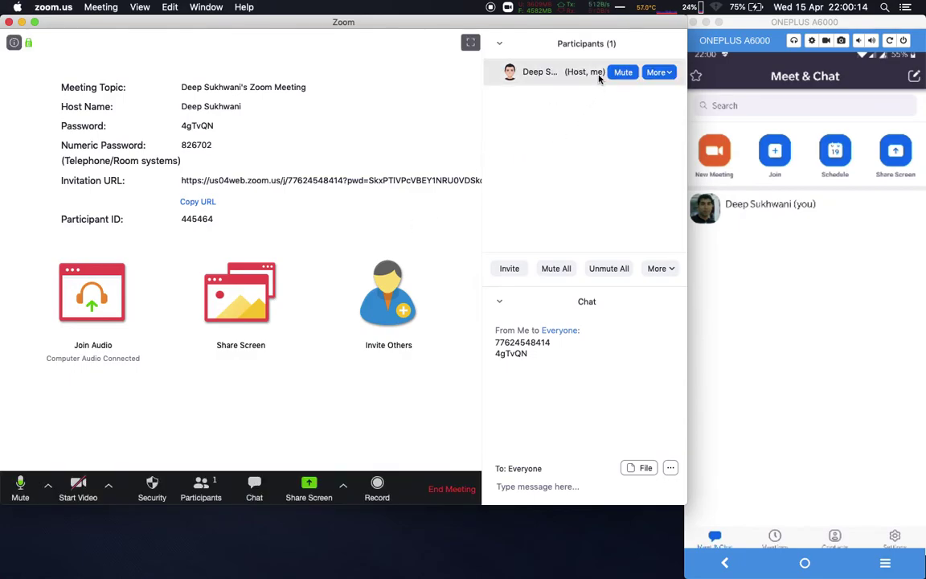
{"action": "left_click", "coordinate": [152, 486]}
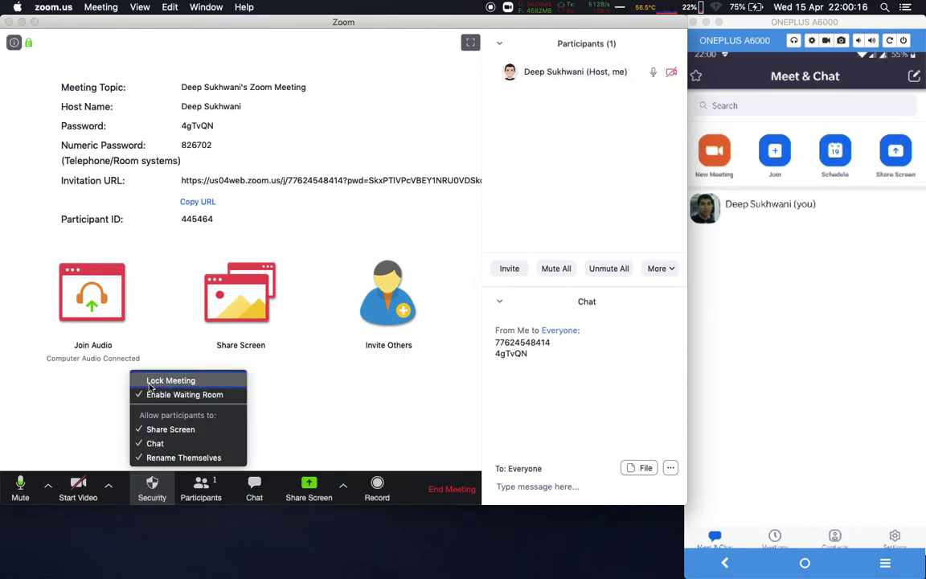
{"action": "left_click", "coordinate": [195, 383]}
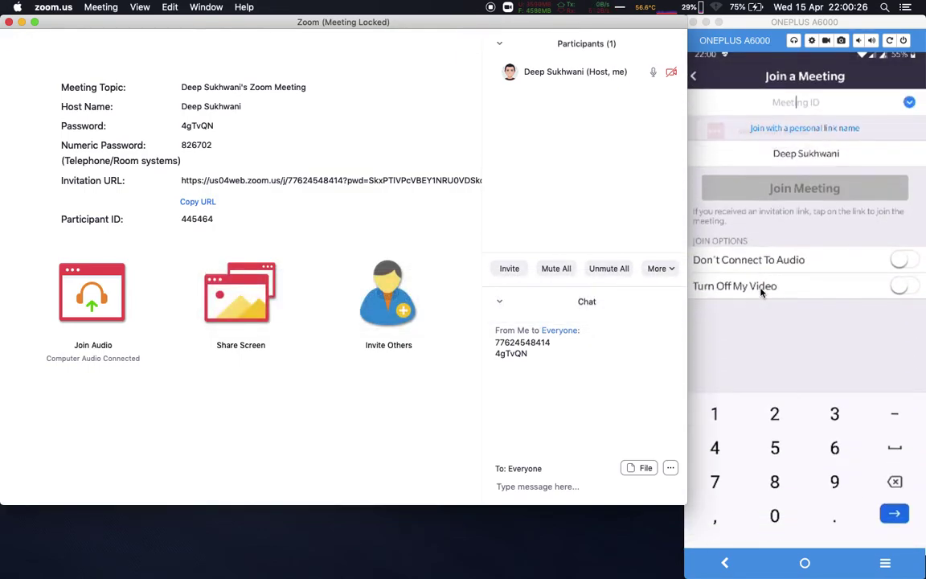
Step: On the phone, pick the recent meeting ID and submit the meeting password
{"action": "left_click", "coordinate": [760, 292]}
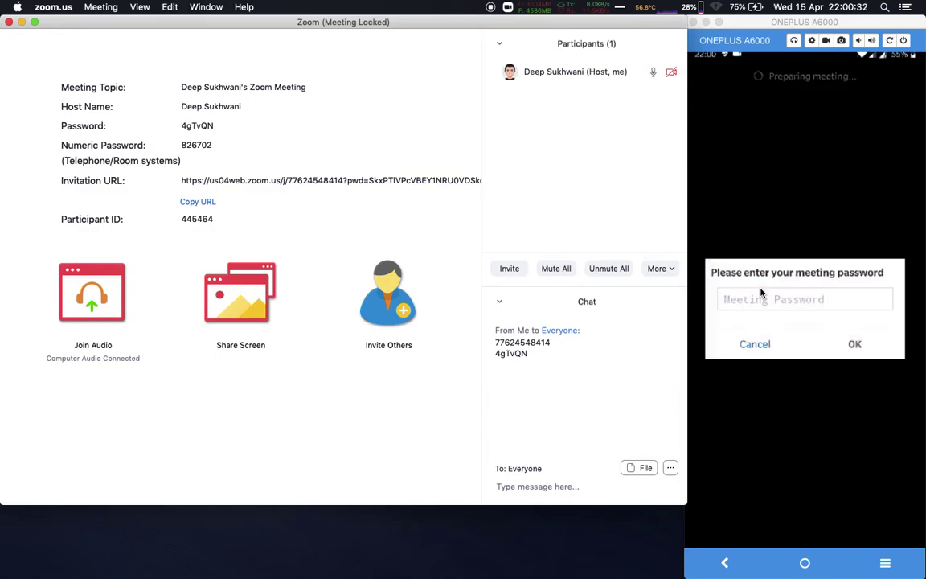
{"action": "left_click", "coordinate": [766, 300]}
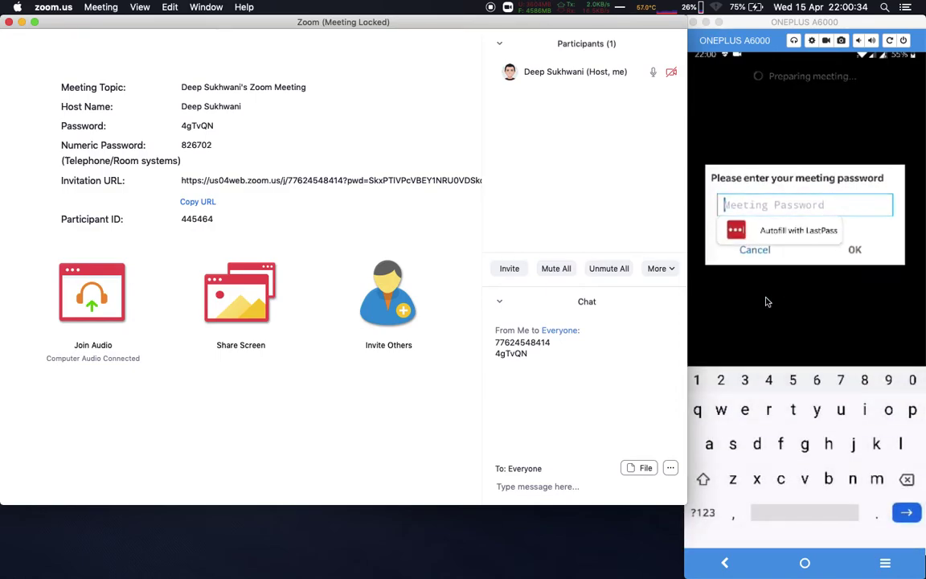
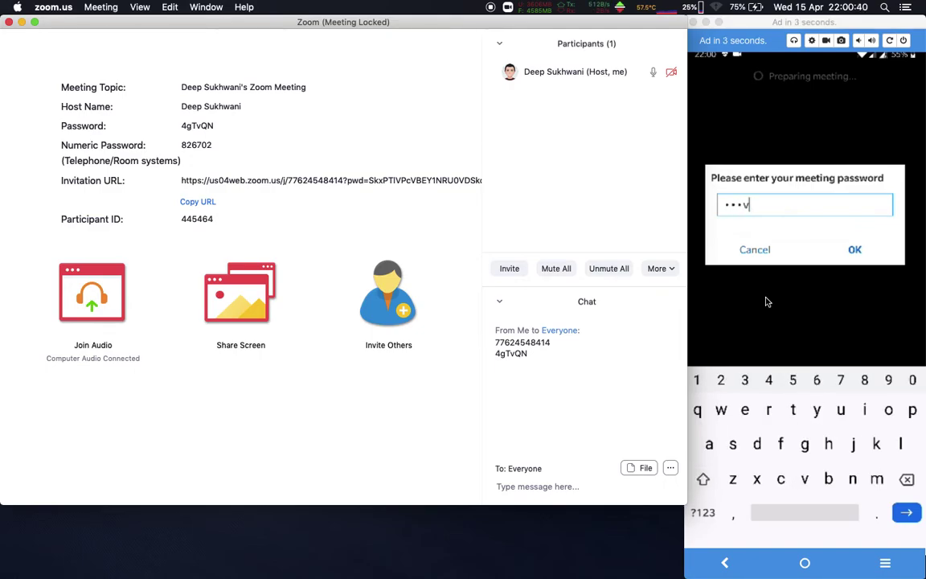
{"action": "key", "text": "shift"}
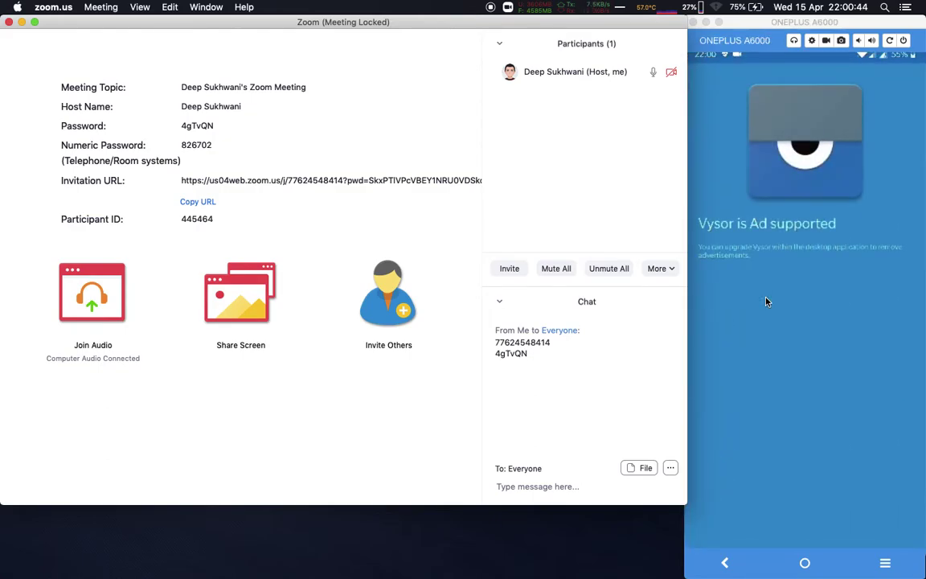
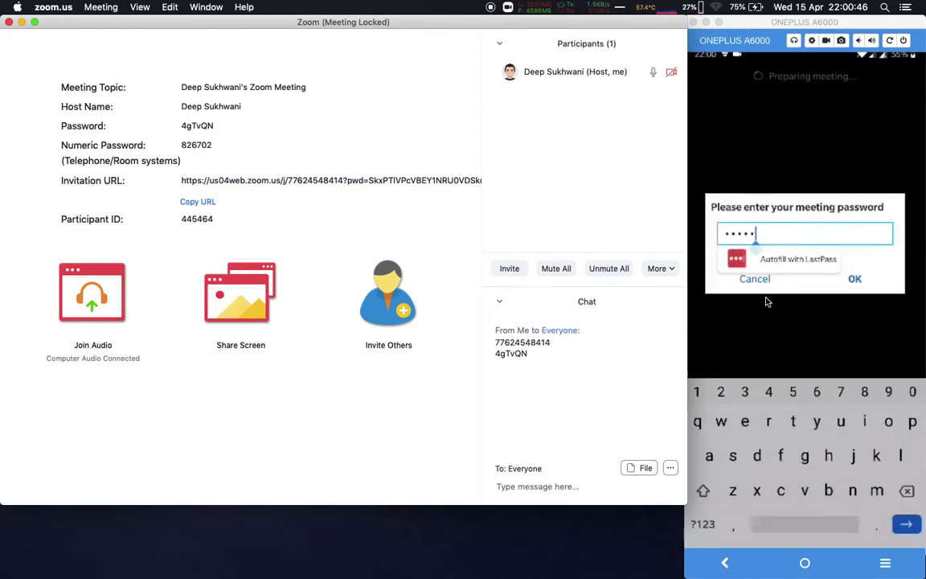
{"action": "key", "text": "Return"}
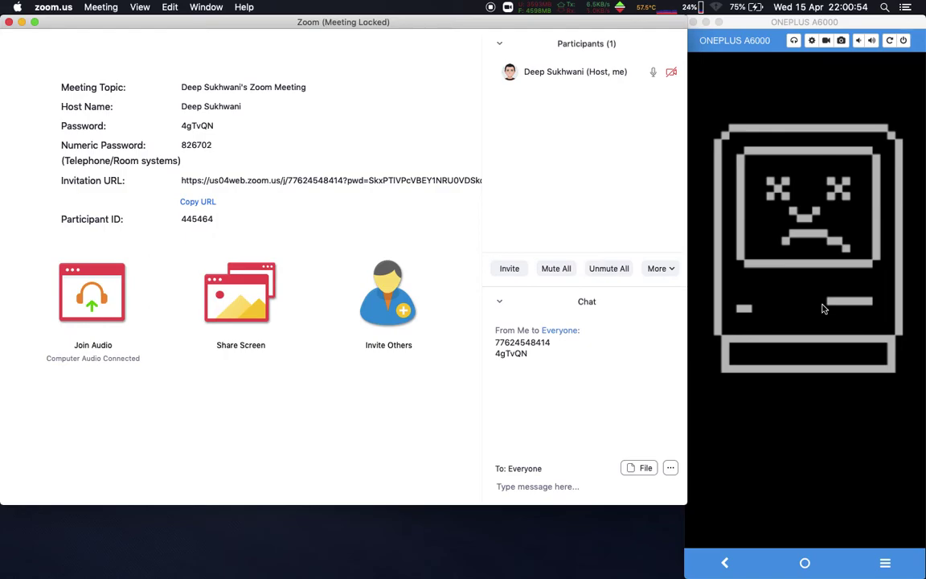
Step: Pin the phone mirror on top and cancel the Vysor Pro upgrade prompt
{"action": "left_click", "coordinate": [832, 256]}
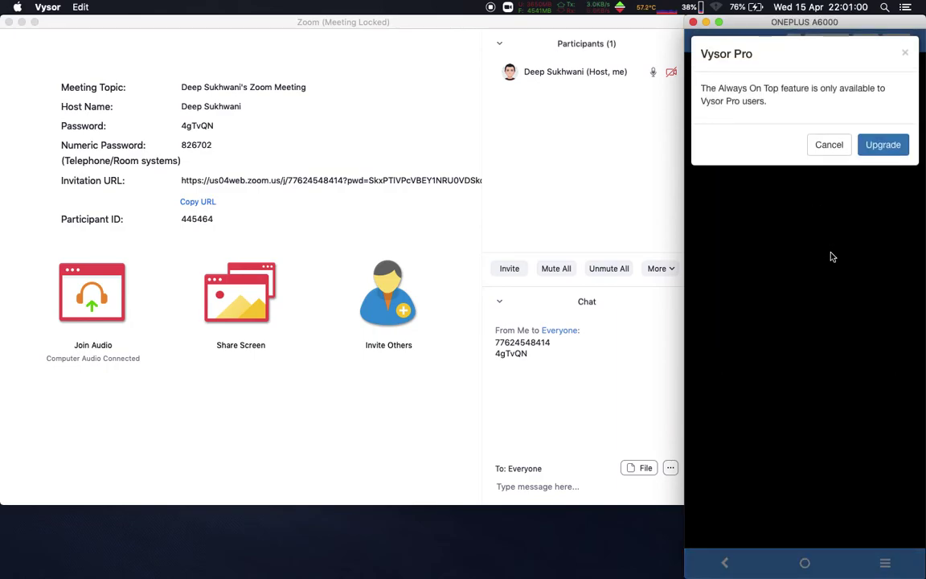
{"action": "left_click", "coordinate": [823, 146]}
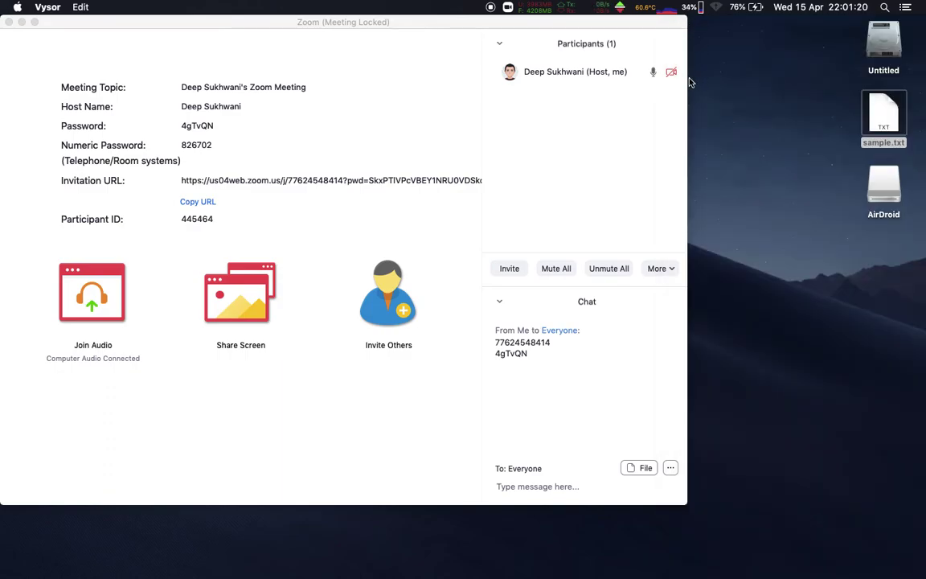
Step: Focus the locked meeting window and stretch it across to the screen edge
{"action": "left_click", "coordinate": [680, 108]}
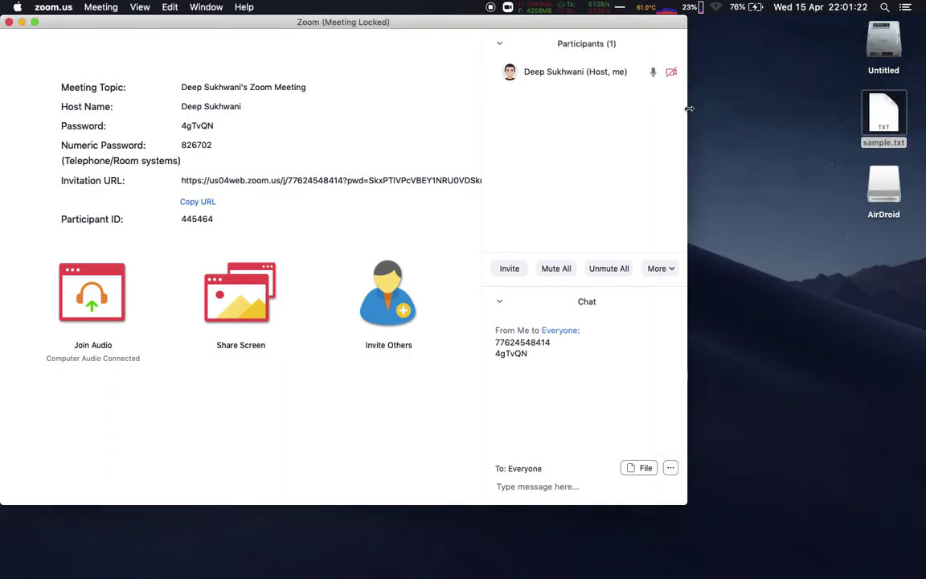
{"action": "double_click", "coordinate": [688, 108]}
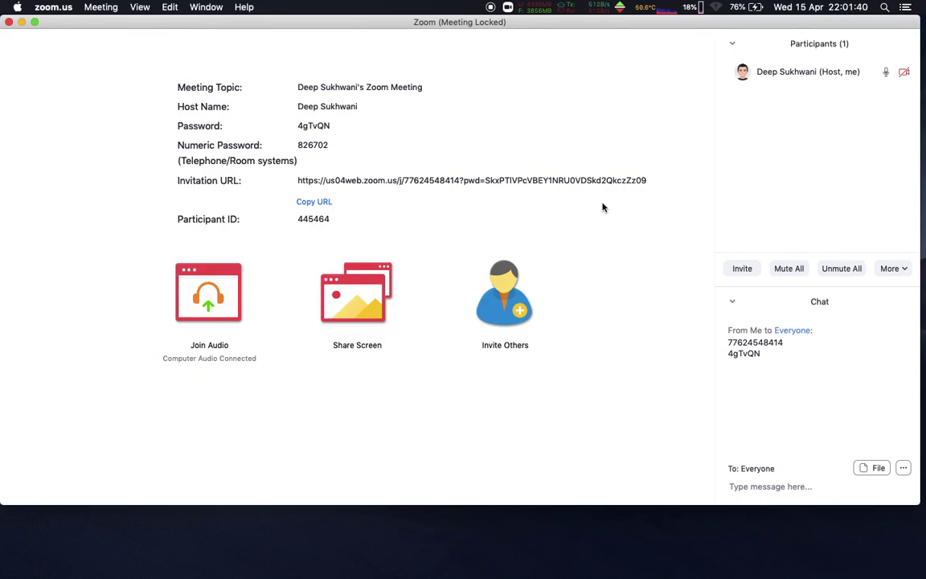
{"action": "mouse_move", "coordinate": [420, 202]}
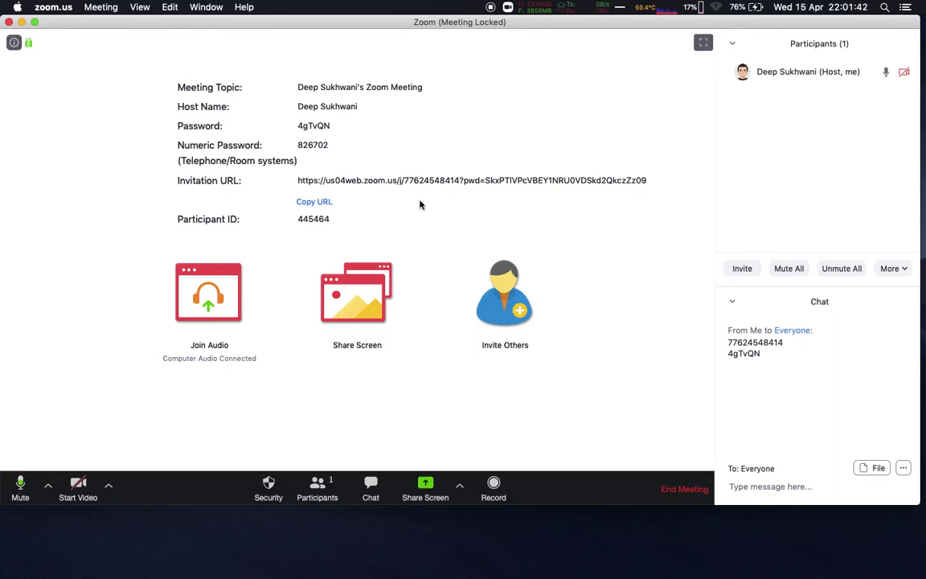